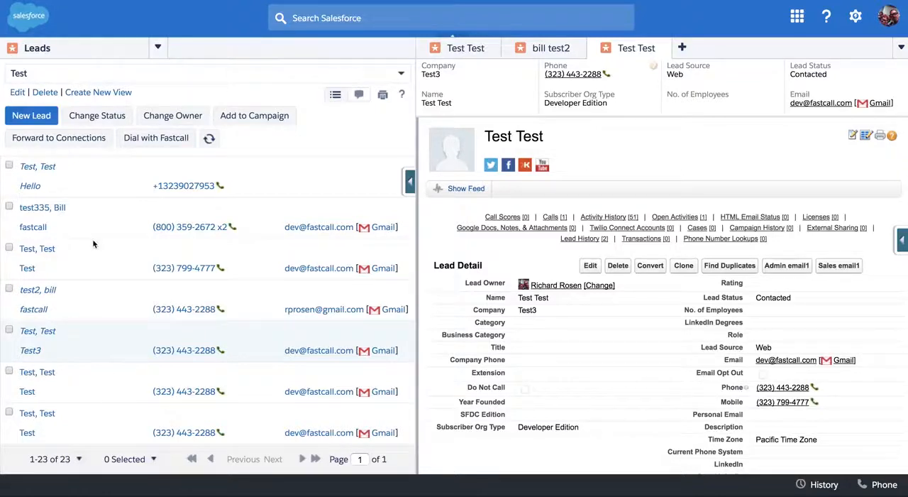
- Select the third to sixth leads in the Test list view and load them into the Fastcall mass dialer
{"action": "left_click", "coordinate": [155, 460]}
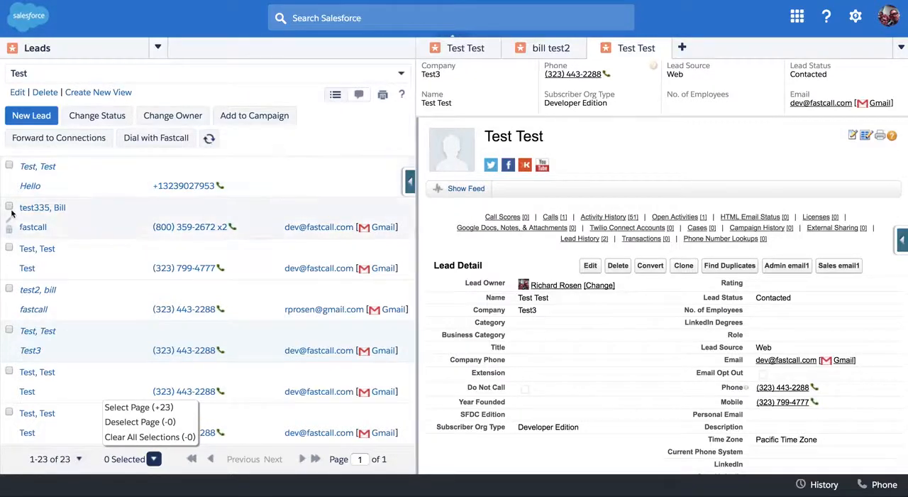
{"action": "left_click", "coordinate": [9, 247]}
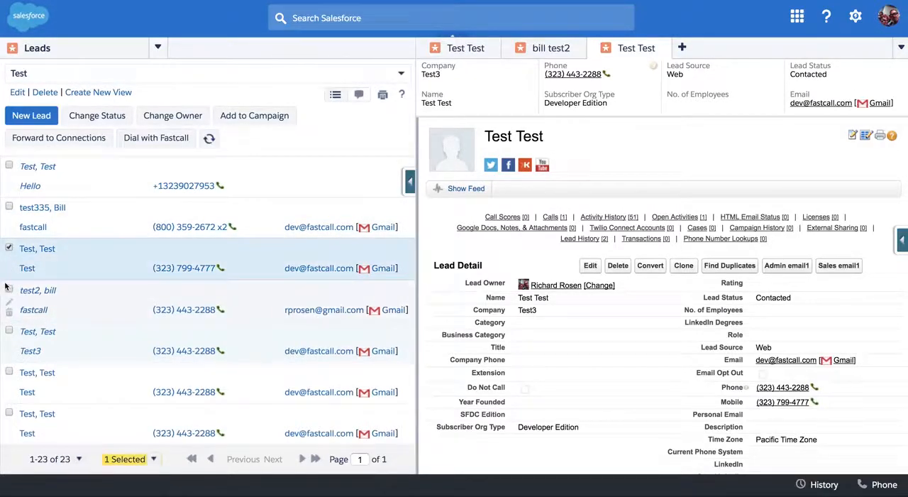
{"action": "left_click", "coordinate": [8, 290]}
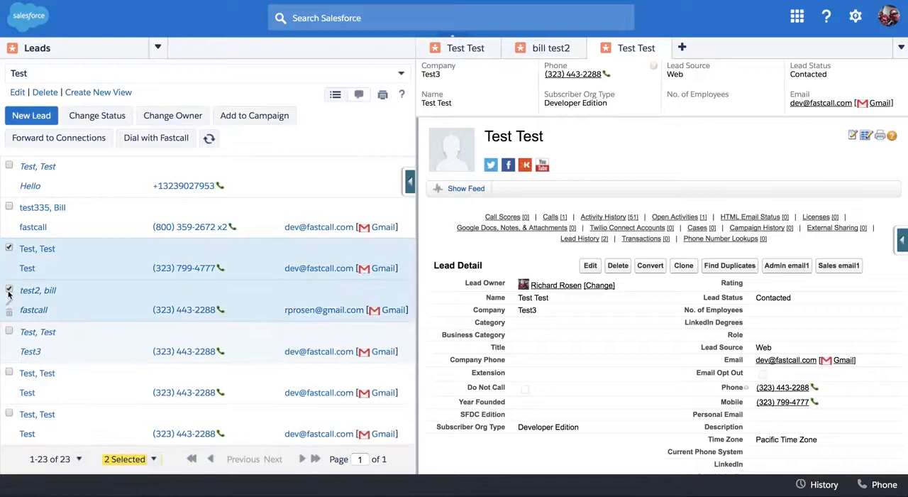
{"action": "left_click", "coordinate": [8, 331]}
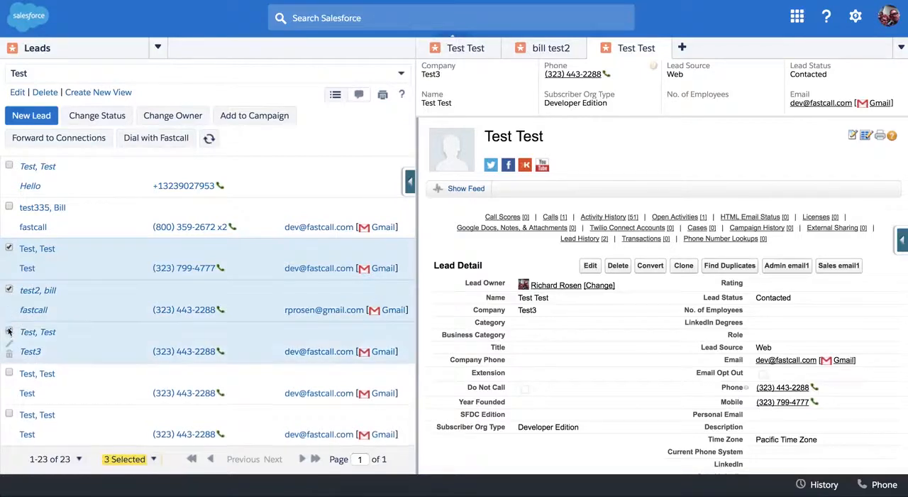
{"action": "left_click", "coordinate": [9, 372]}
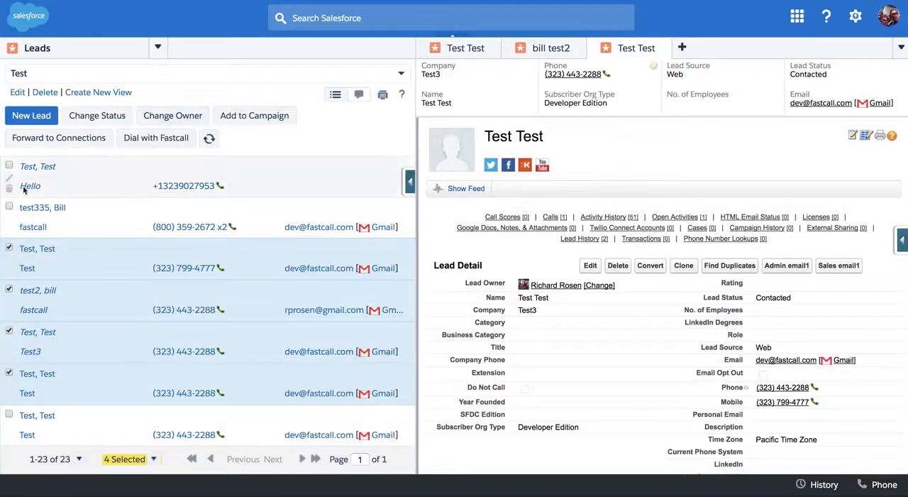
{"action": "left_click", "coordinate": [882, 485]}
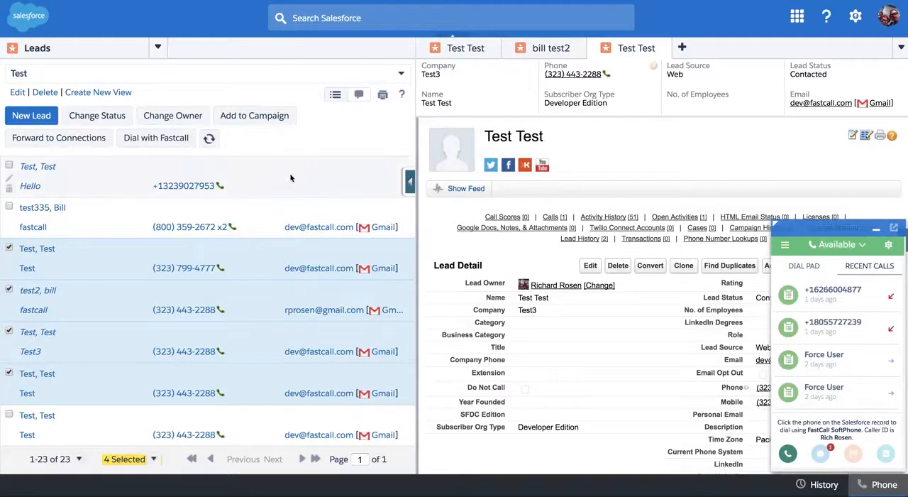
{"action": "left_click", "coordinate": [877, 234]}
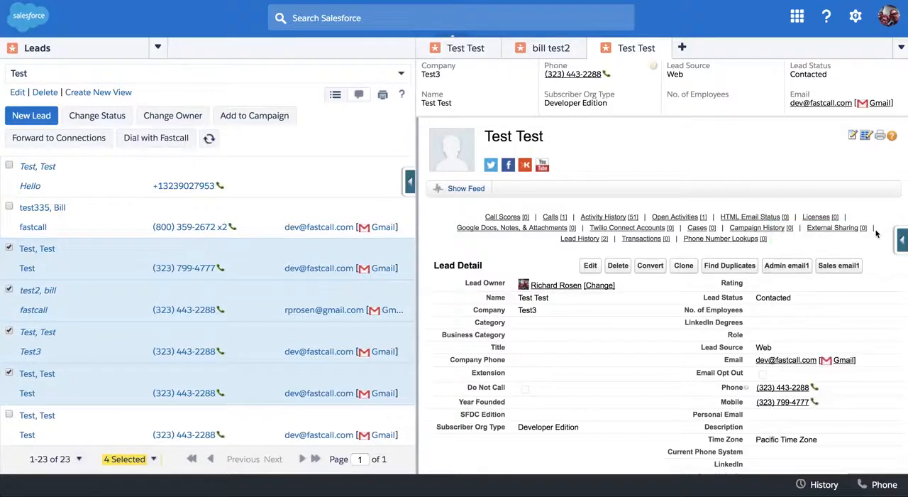
{"action": "left_click", "coordinate": [153, 142]}
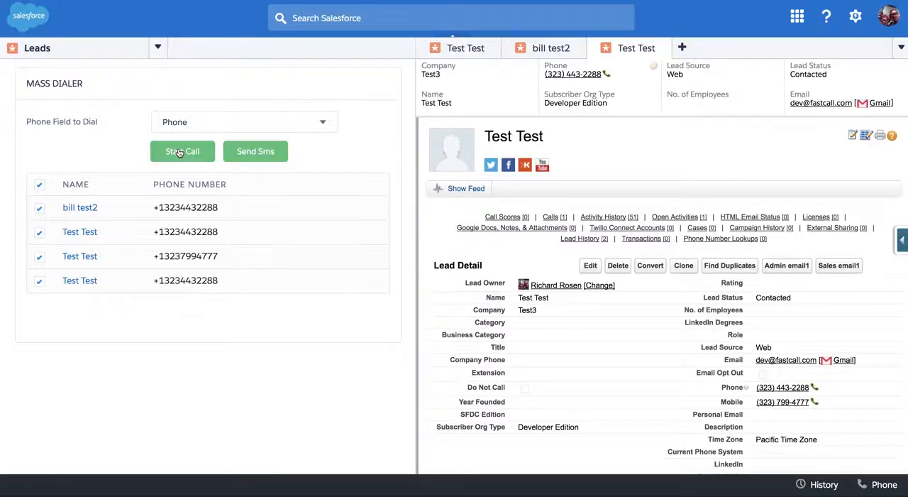
- Start a mass SMS to the checked leads, try the "Thank you for calli..." template, and replace it with "See you on our cal..."
{"action": "left_click", "coordinate": [254, 154]}
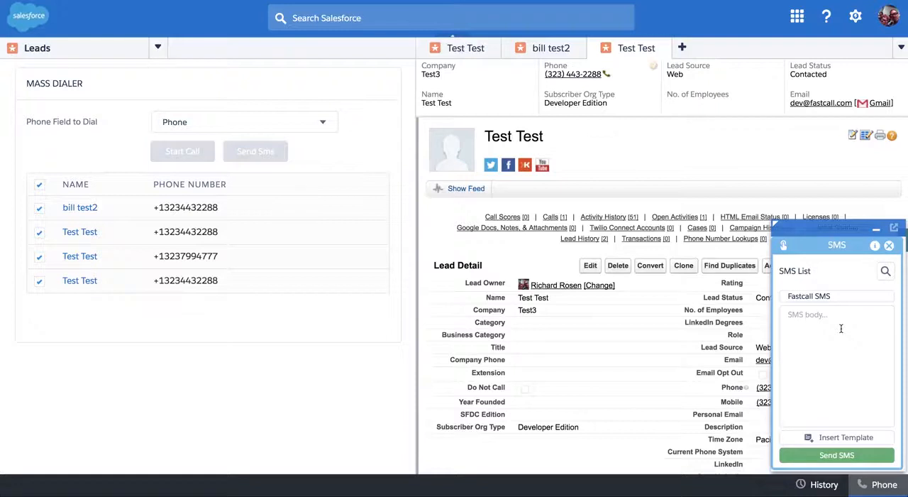
{"action": "left_click", "coordinate": [849, 438]}
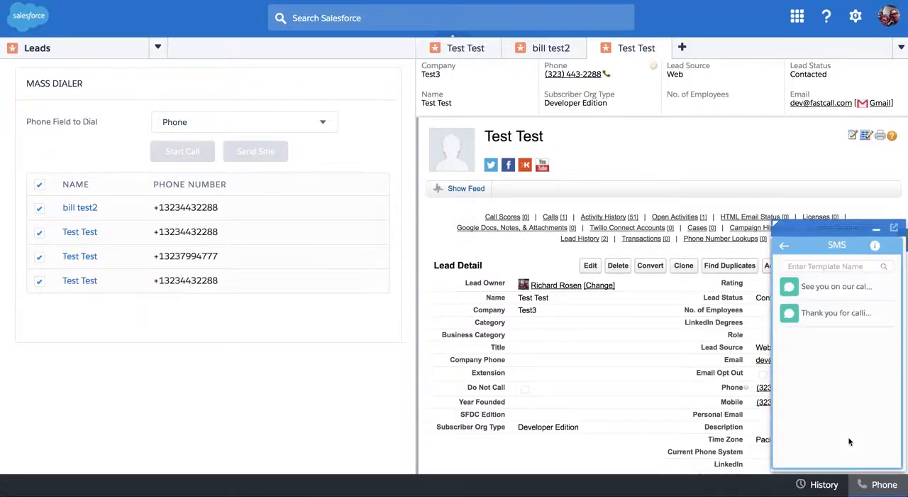
{"action": "left_click", "coordinate": [836, 312]}
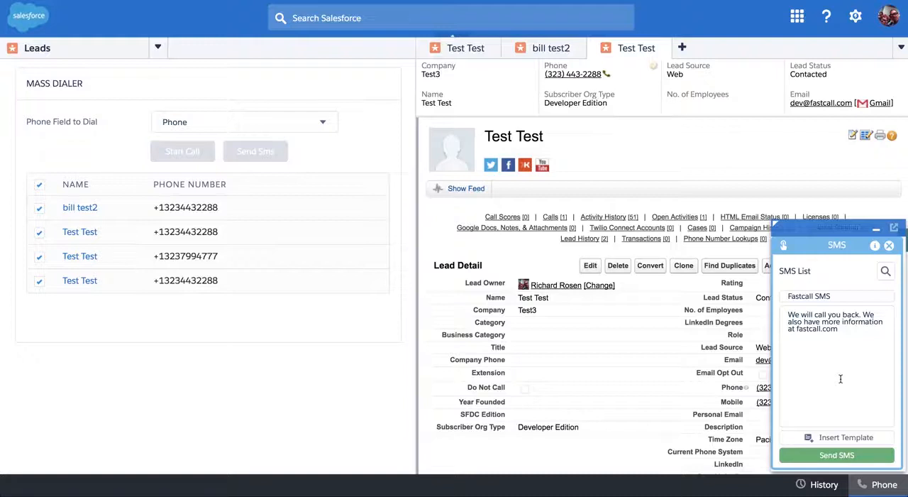
{"action": "left_click", "coordinate": [830, 435]}
{"action": "left_click", "coordinate": [816, 290]}
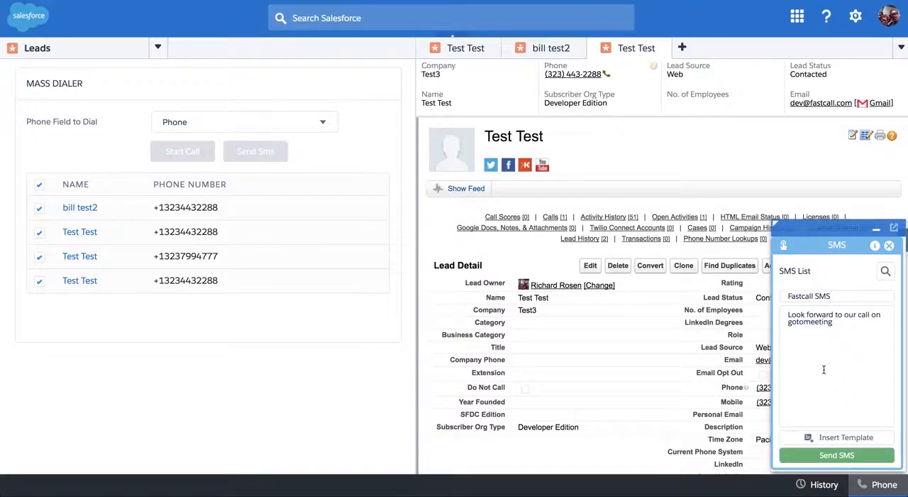
- Add a separate line reading "URL" below the message text and send the SMS to the checked leads
{"action": "left_click", "coordinate": [847, 323]}
{"action": "key", "text": "Return"}
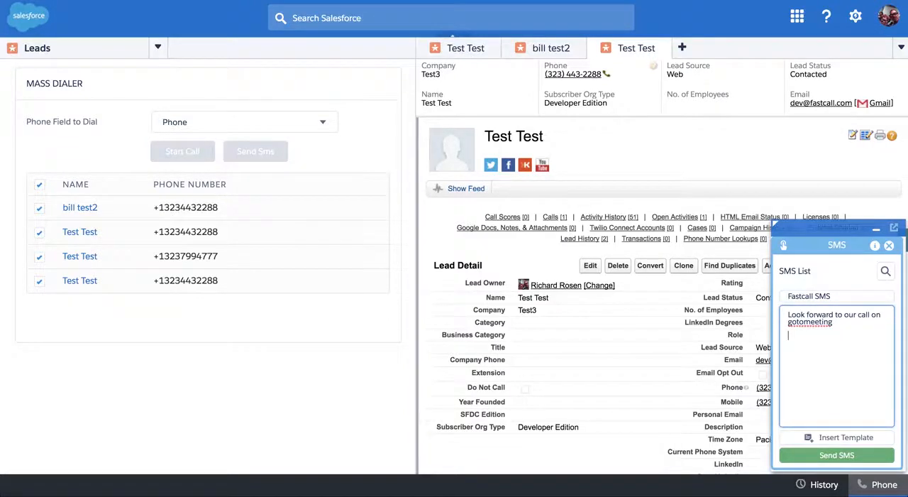
{"action": "type", "text": "URL"}
{"action": "key", "text": "Return"}
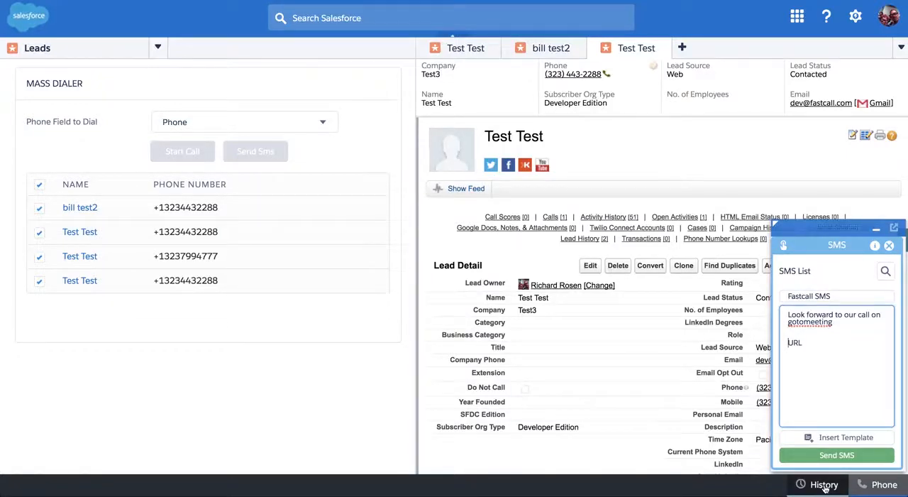
{"action": "left_click", "coordinate": [839, 456]}
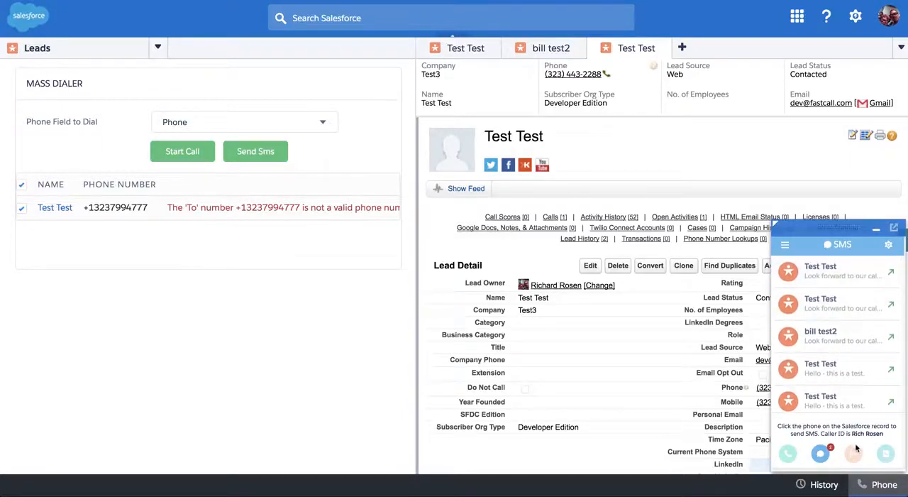
- Open the most recent sent message in the softphone's SMS history and view its details
{"action": "left_click", "coordinate": [820, 453]}
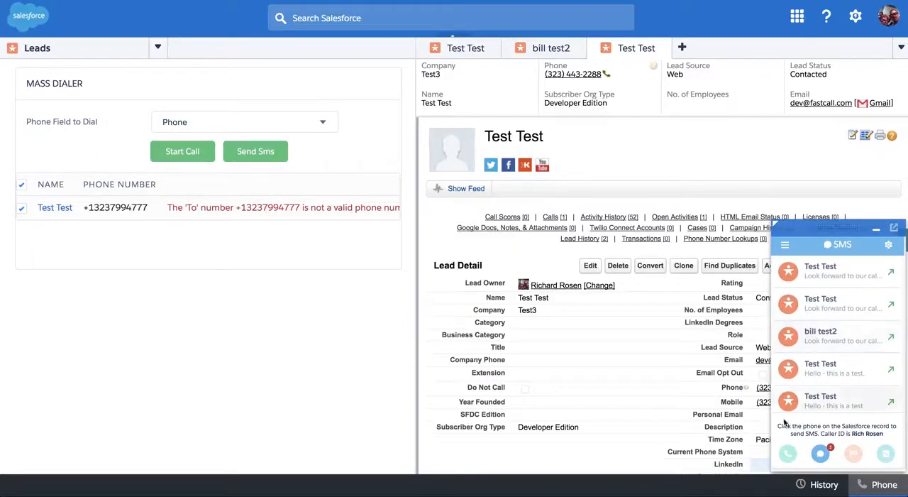
{"action": "left_click", "coordinate": [808, 276]}
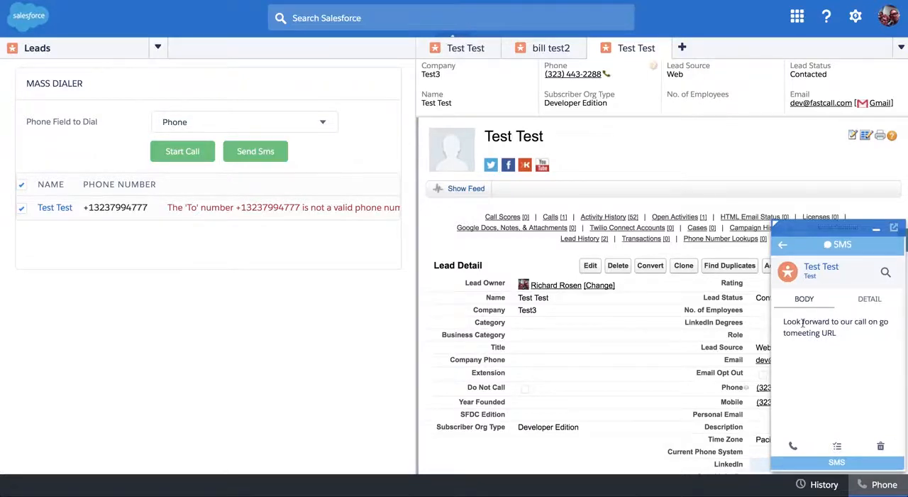
{"action": "left_click", "coordinate": [870, 299]}
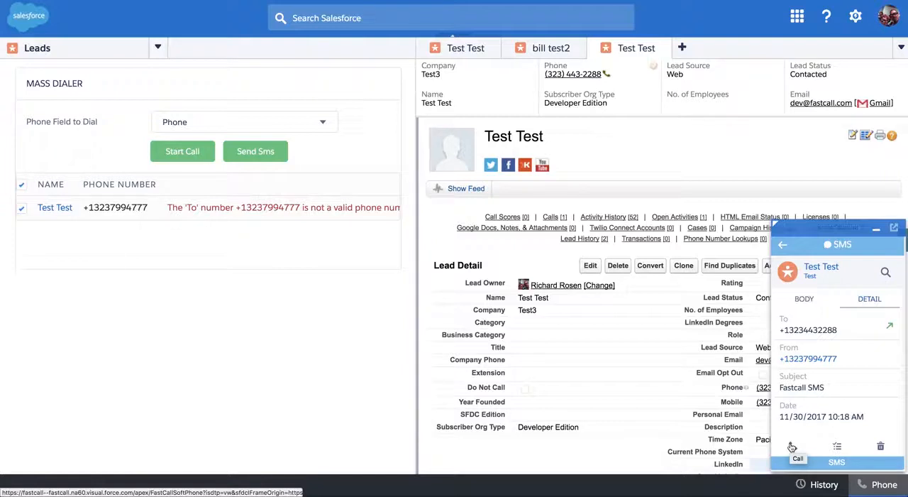
- Open the sent SMS's task record and examine its task information, call details and comments
{"action": "left_click", "coordinate": [837, 445]}
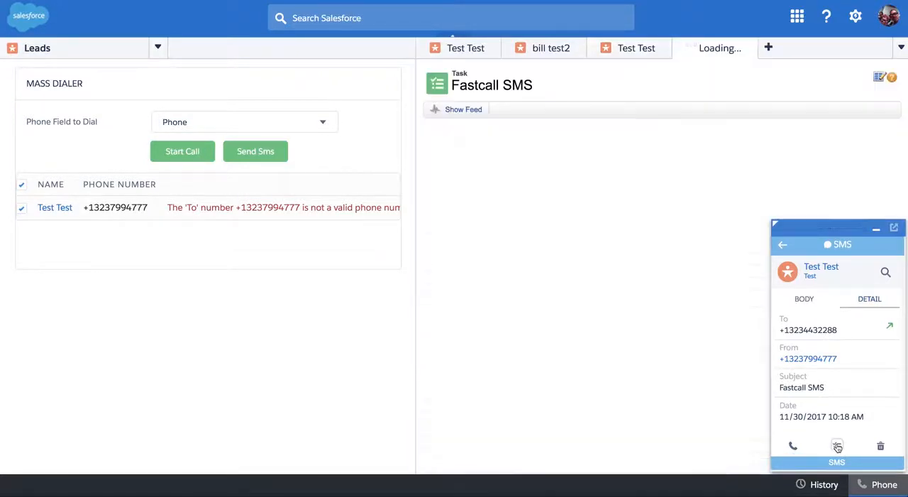
{"action": "left_click", "coordinate": [877, 229]}
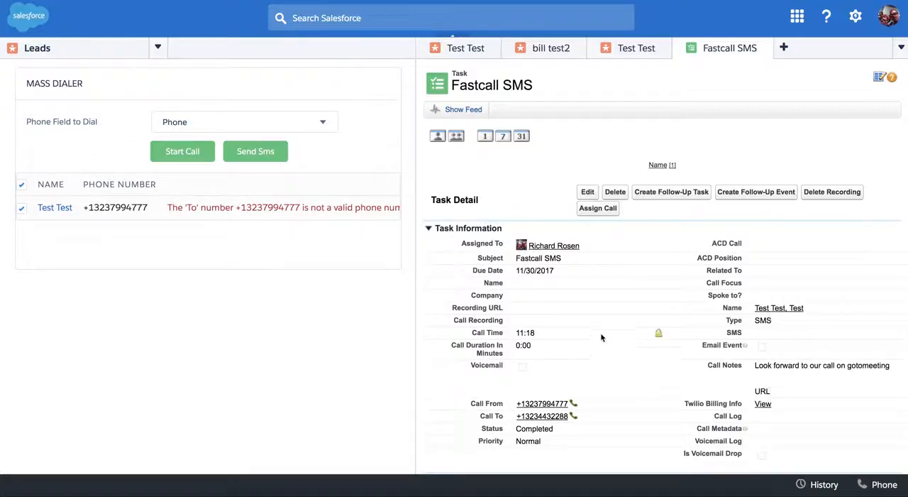
{"action": "scroll", "coordinate": [601, 331], "scroll_direction": "down", "scroll_amount": 1}
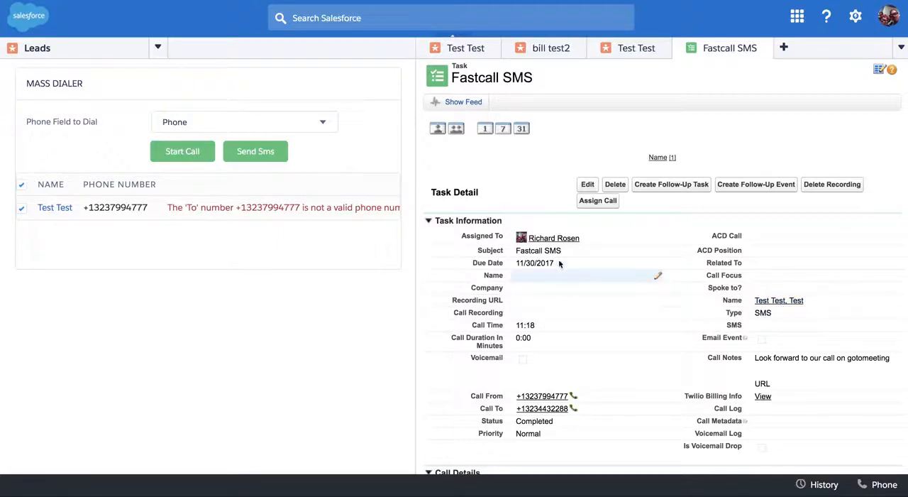
{"action": "scroll", "coordinate": [588, 354], "scroll_direction": "down", "scroll_amount": 3}
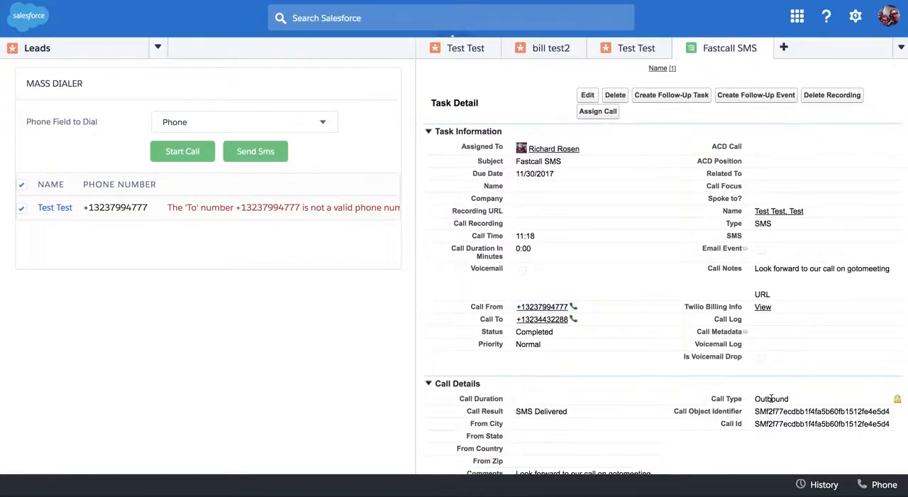
{"action": "scroll", "coordinate": [673, 424], "scroll_direction": "down", "scroll_amount": 2}
{"action": "scroll", "coordinate": [673, 424], "scroll_direction": "down", "scroll_amount": 4}
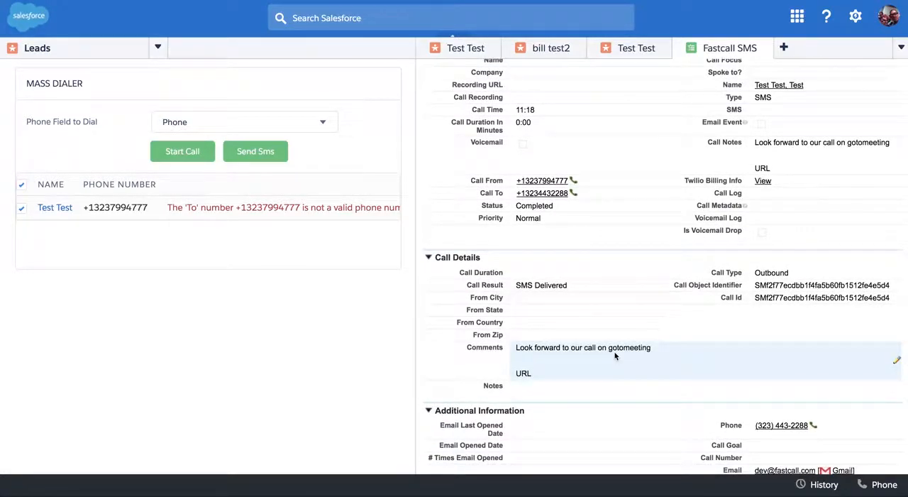
{"action": "scroll", "coordinate": [615, 356], "scroll_direction": "down", "scroll_amount": 3}
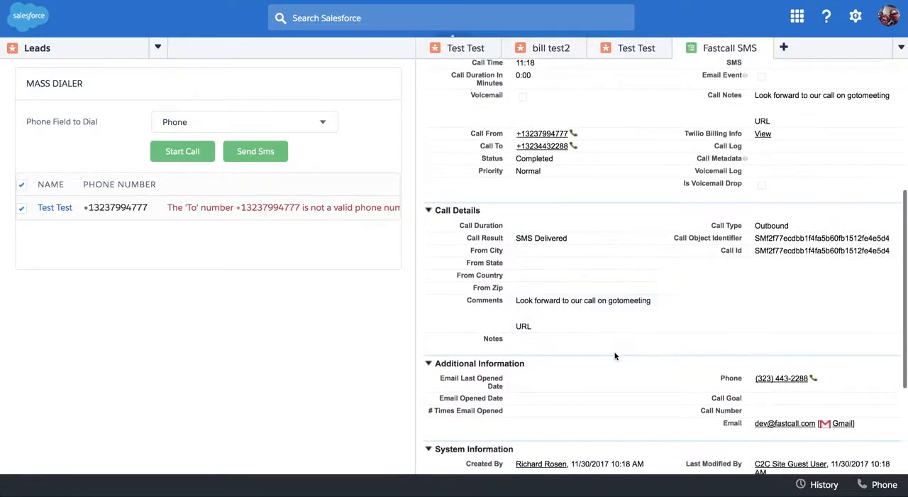
{"action": "scroll", "coordinate": [616, 355], "scroll_direction": "down", "scroll_amount": 2}
{"action": "scroll", "coordinate": [615, 355], "scroll_direction": "up", "scroll_amount": 8}
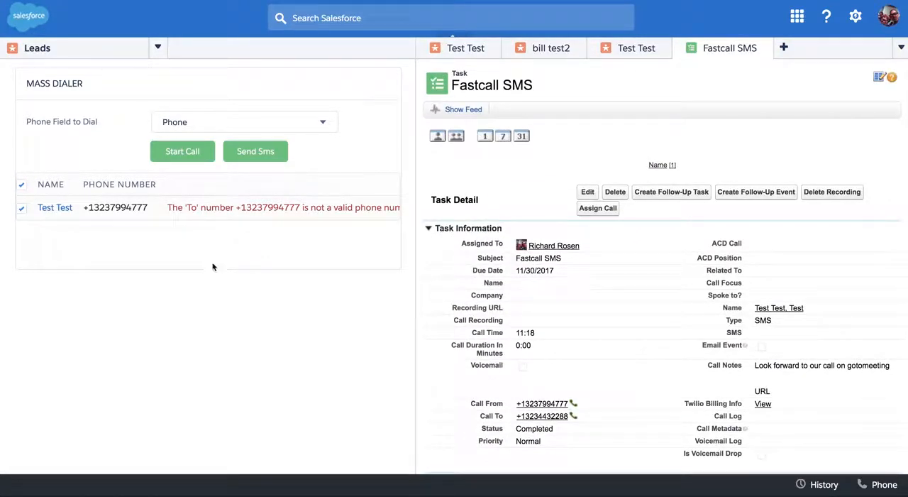
- Return to the Leads list, select the third to fifth leads, and start calling them through the Fastcall mass dialer
{"action": "left_click", "coordinate": [158, 47]}
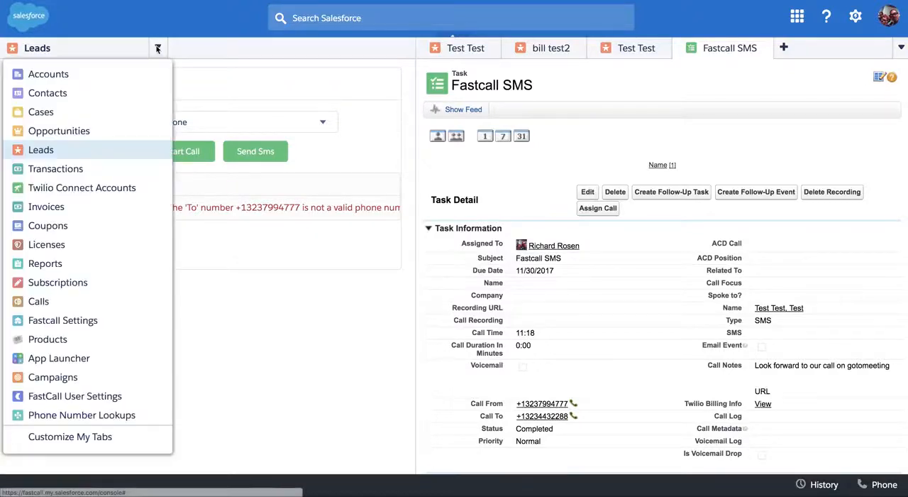
{"action": "left_click", "coordinate": [45, 149]}
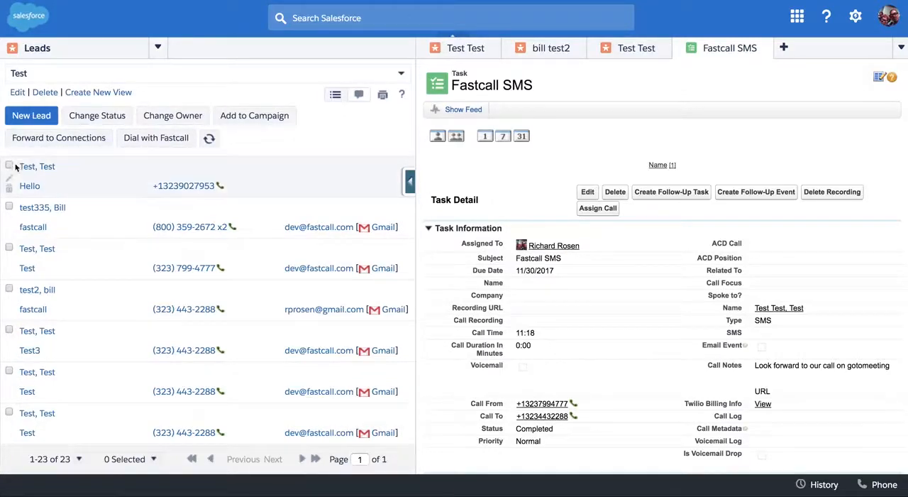
{"action": "left_click", "coordinate": [8, 247]}
{"action": "left_click", "coordinate": [9, 289]}
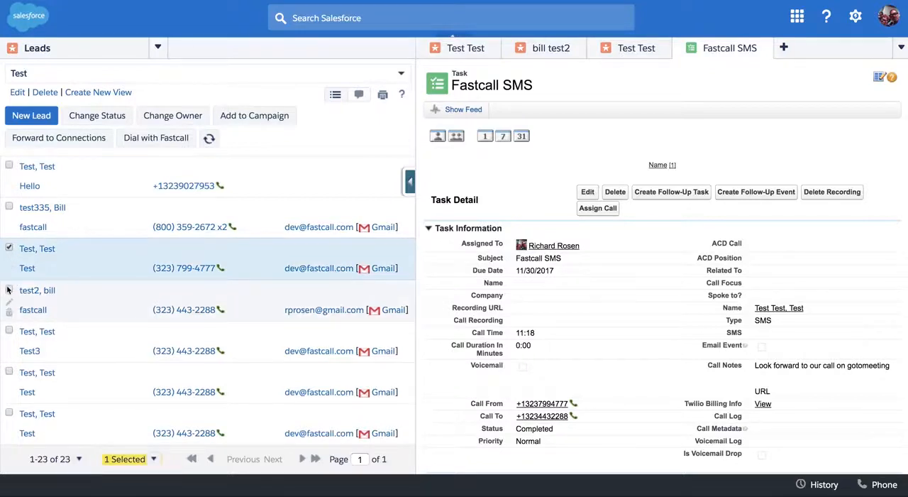
{"action": "left_click", "coordinate": [9, 330]}
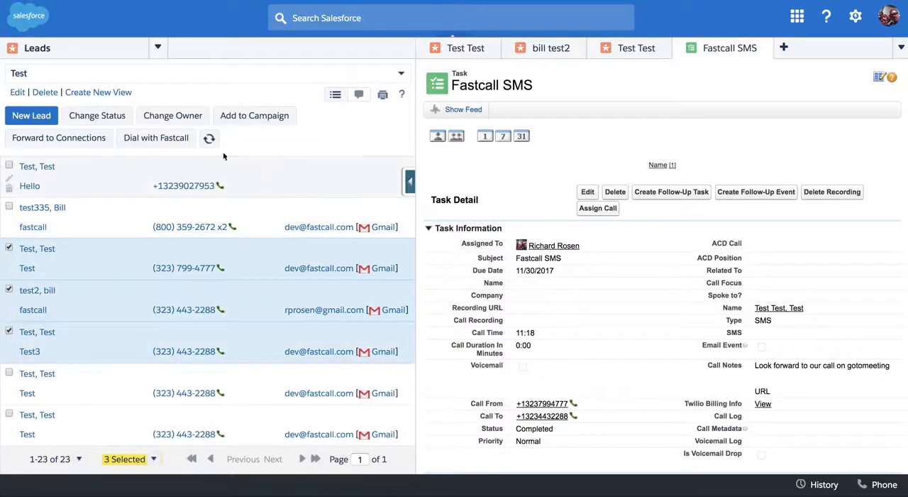
{"action": "left_click", "coordinate": [171, 139]}
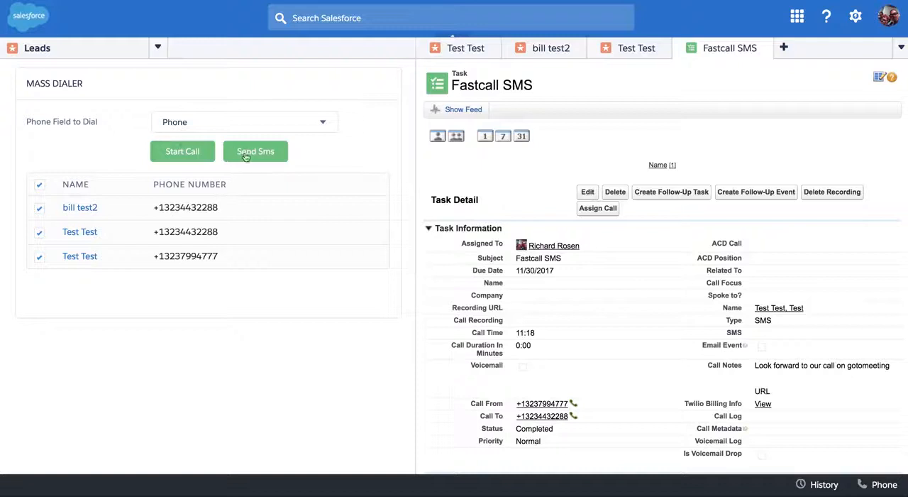
{"action": "left_click", "coordinate": [183, 152]}
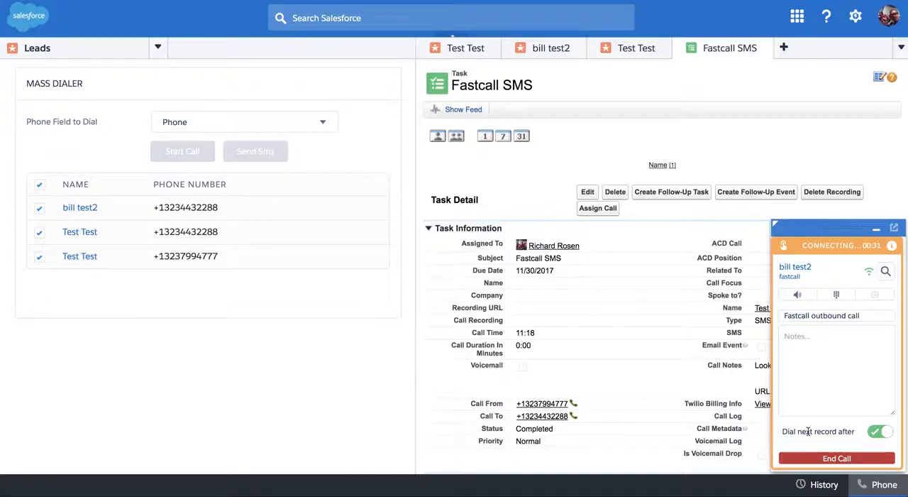
- End the first call and close its task with the note "notes..." and the call result "Support call"
{"action": "left_click", "coordinate": [838, 459]}
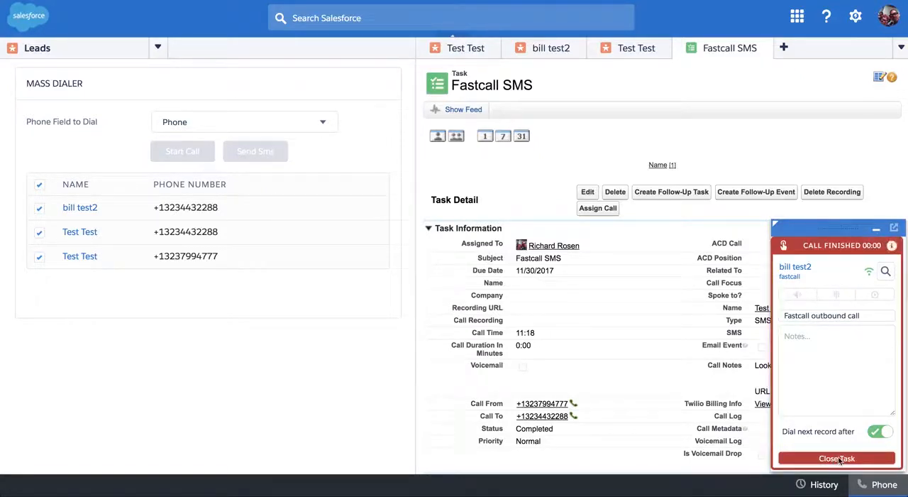
{"action": "left_click", "coordinate": [829, 346]}
{"action": "type", "text": "otes..."}
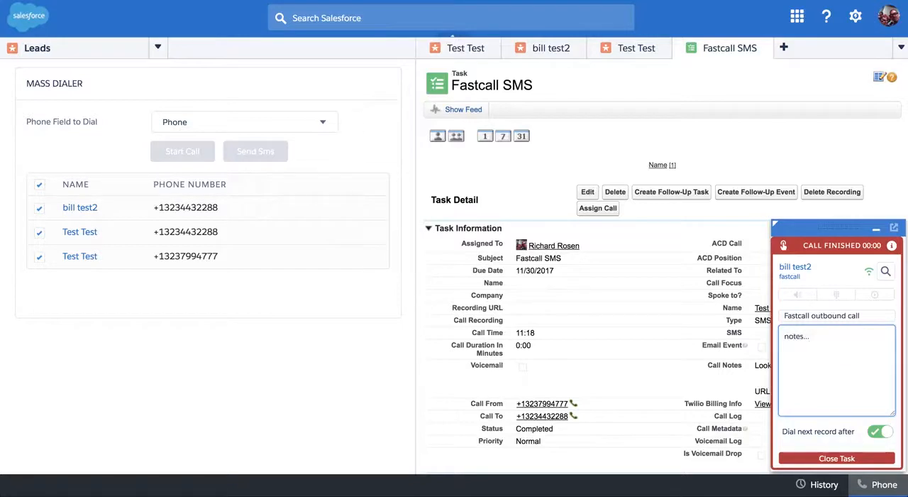
{"action": "left_click", "coordinate": [842, 461]}
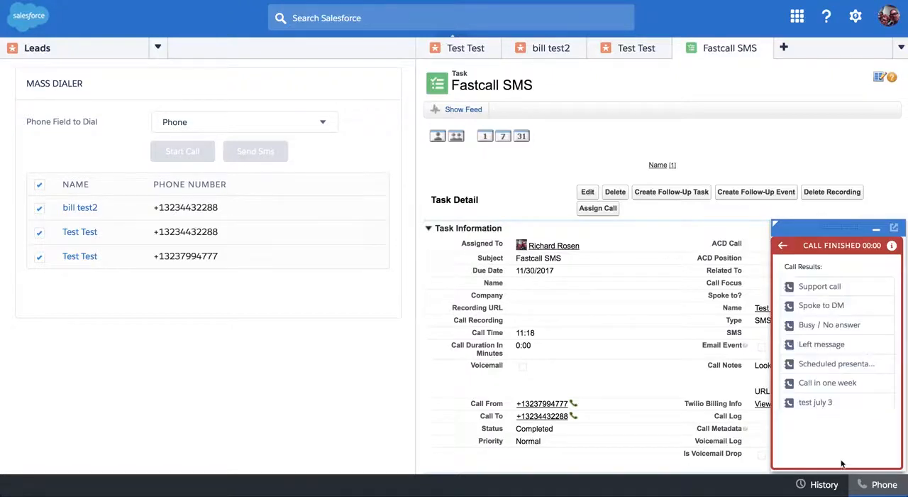
{"action": "left_click", "coordinate": [827, 287]}
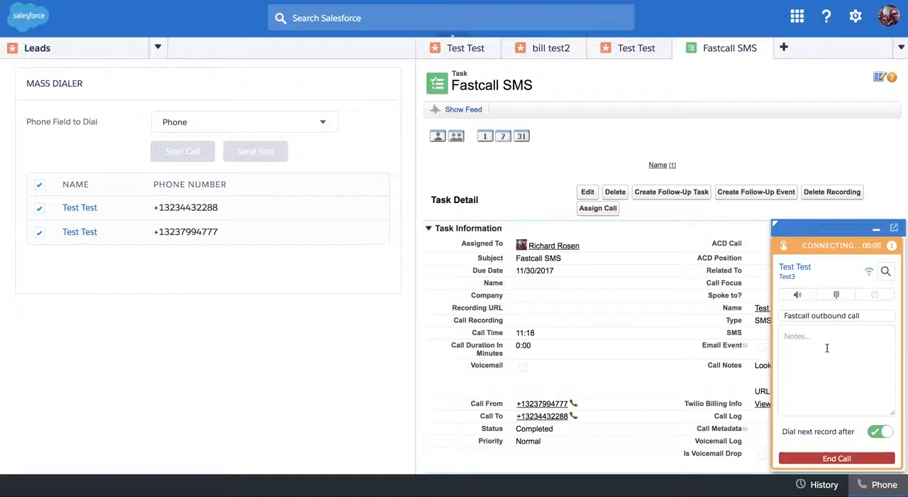
- End the second call and close its task with the note "notes" and the call result "Left message"
{"action": "left_click", "coordinate": [839, 459]}
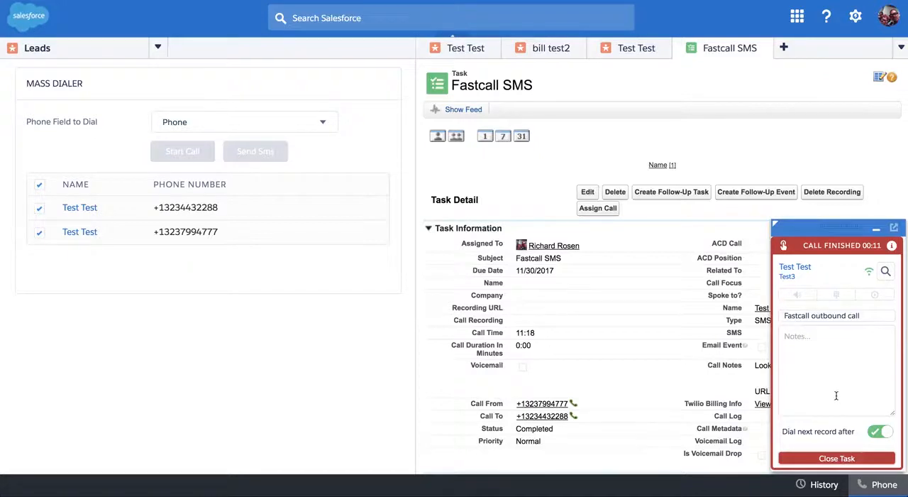
{"action": "left_click", "coordinate": [828, 342]}
{"action": "type", "text": "no"}
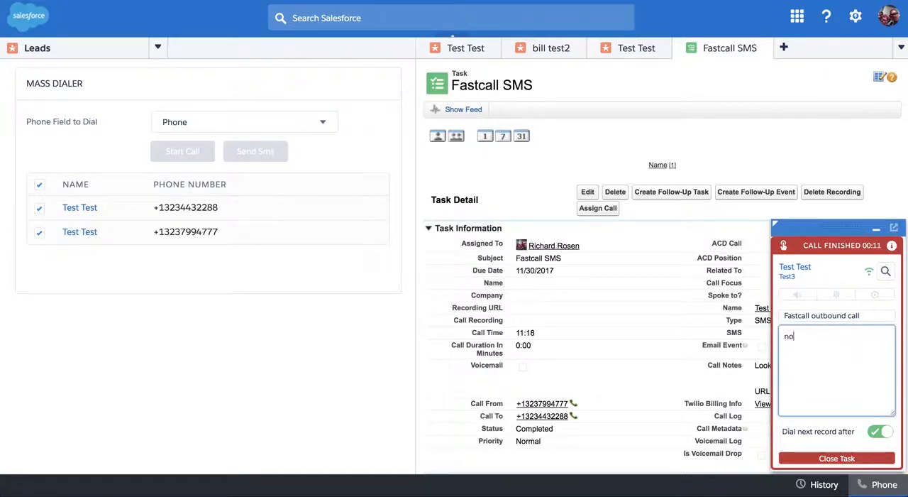
{"action": "type", "text": "tes"}
{"action": "left_click", "coordinate": [845, 459]}
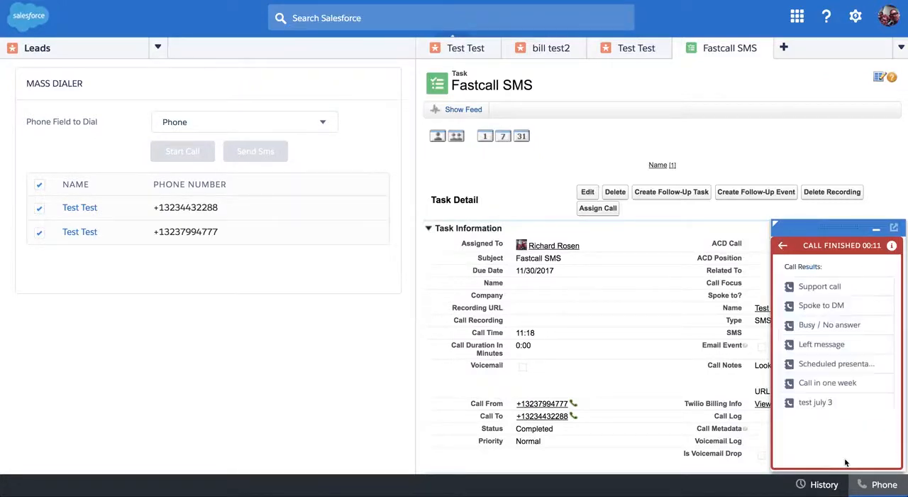
{"action": "left_click", "coordinate": [823, 346]}
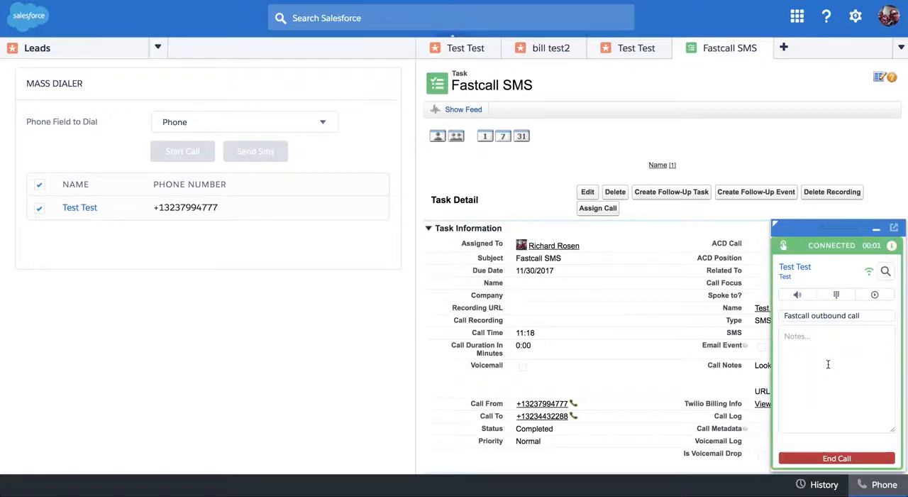
- Drop the prerecorded voicemail message "test" into the connected call with the last lead
{"action": "left_click", "coordinate": [875, 297]}
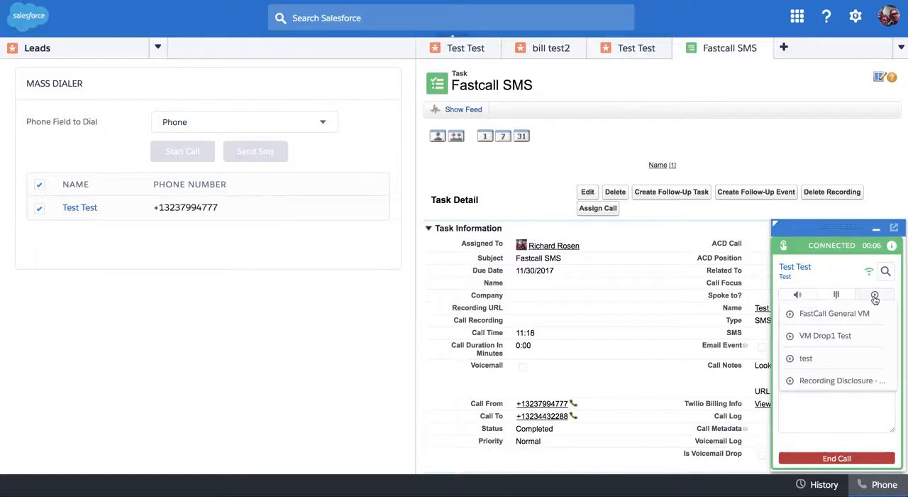
{"action": "left_click", "coordinate": [804, 359]}
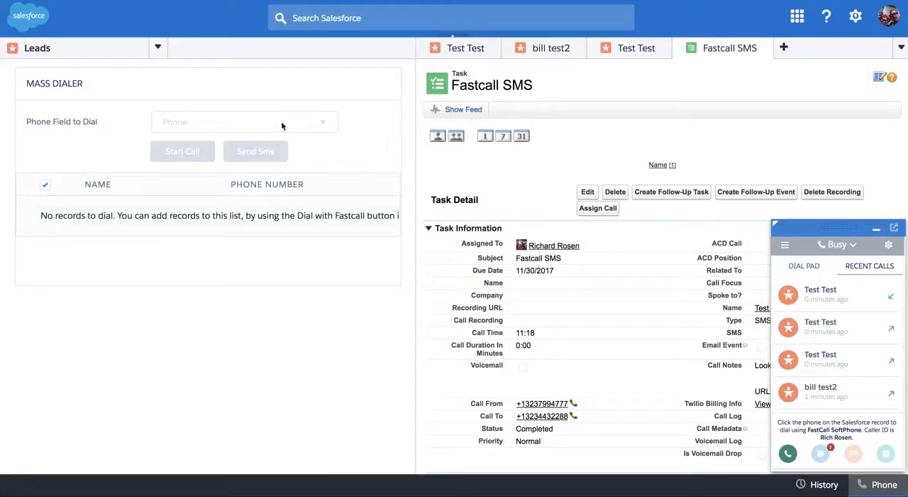
- Return to the Leads list, reselect the third to fifth leads, and start another round of mass dialer calls
{"action": "left_click", "coordinate": [158, 48]}
{"action": "left_click", "coordinate": [34, 151]}
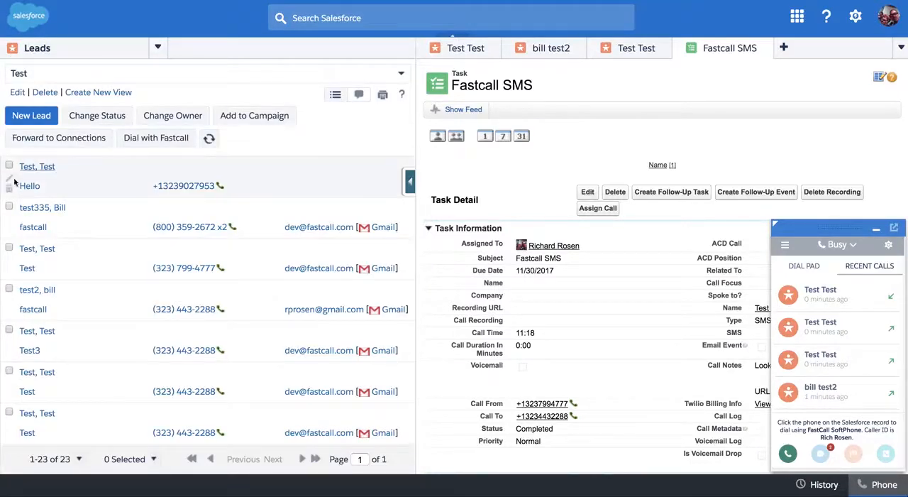
{"action": "left_click", "coordinate": [9, 248]}
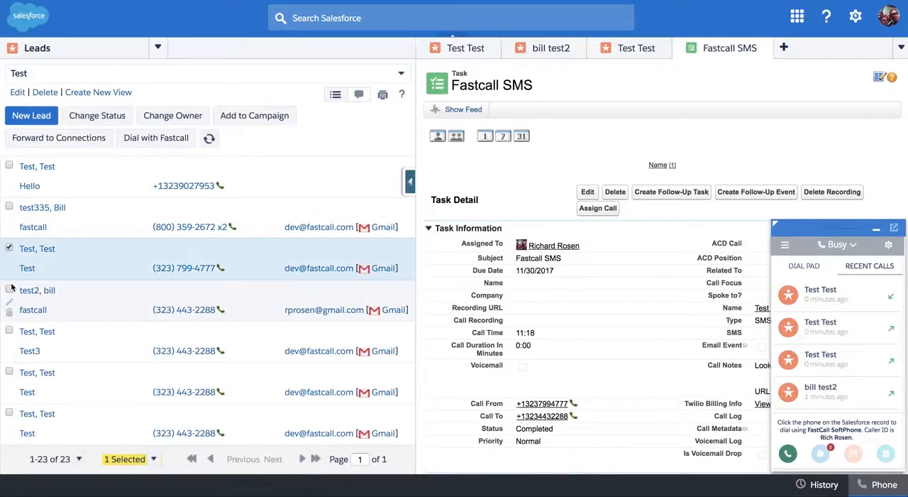
{"action": "left_click", "coordinate": [9, 330]}
{"action": "left_click", "coordinate": [8, 289]}
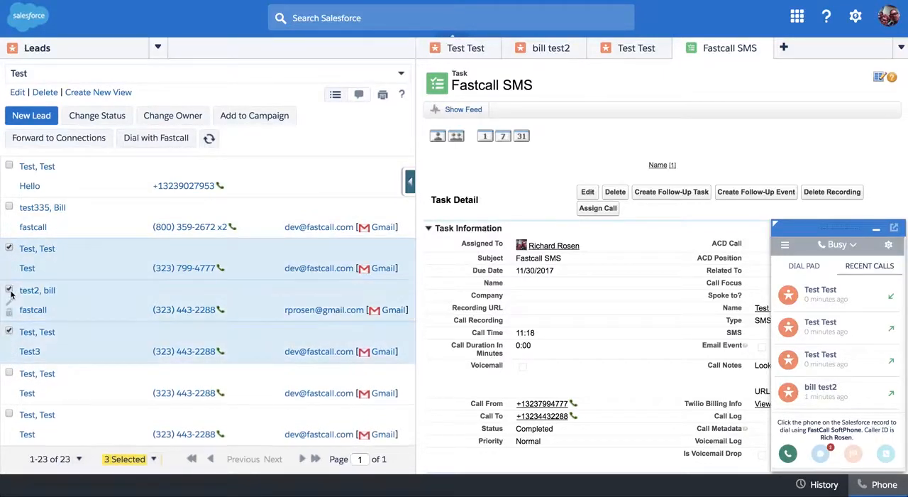
{"action": "left_click", "coordinate": [173, 139]}
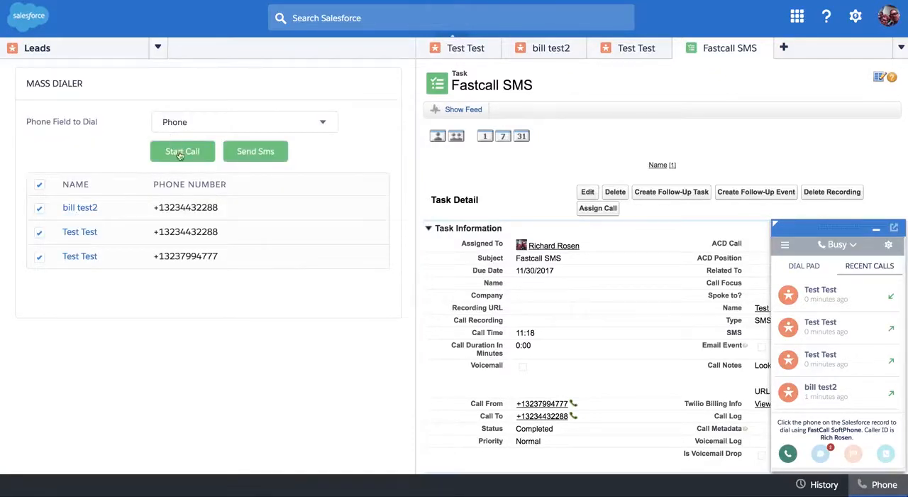
{"action": "left_click", "coordinate": [182, 154]}
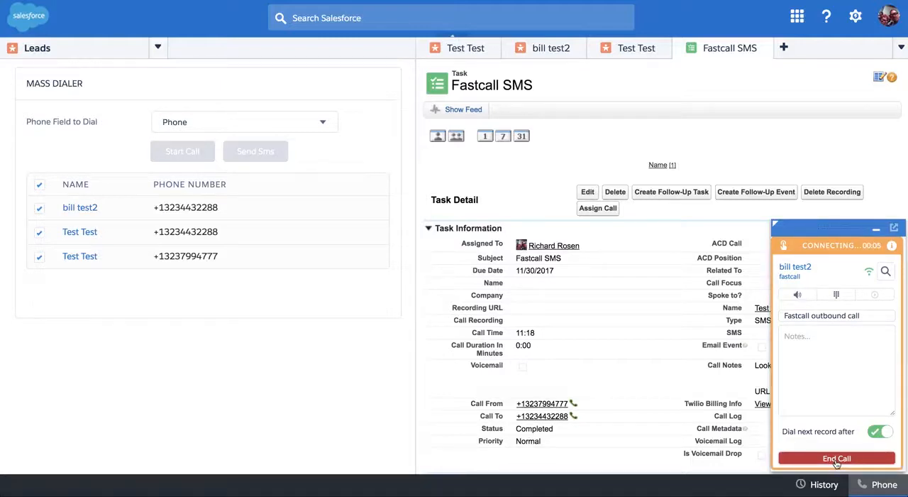
- End the first call of the new round and close its task with the call result "Support call"
{"action": "left_click", "coordinate": [838, 459]}
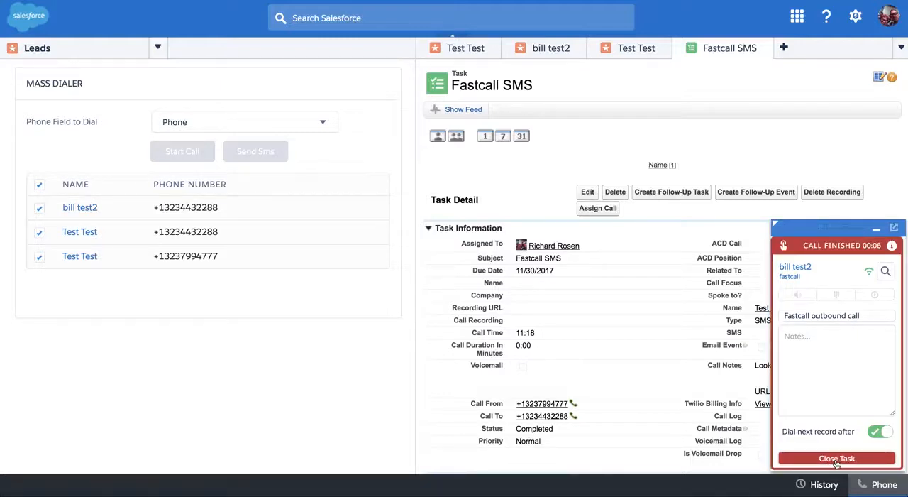
{"action": "left_click", "coordinate": [838, 459]}
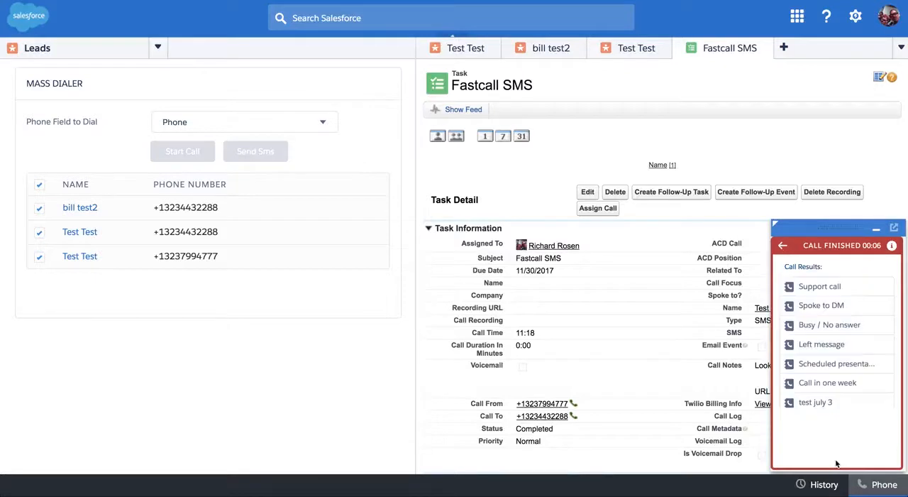
{"action": "left_click", "coordinate": [816, 288]}
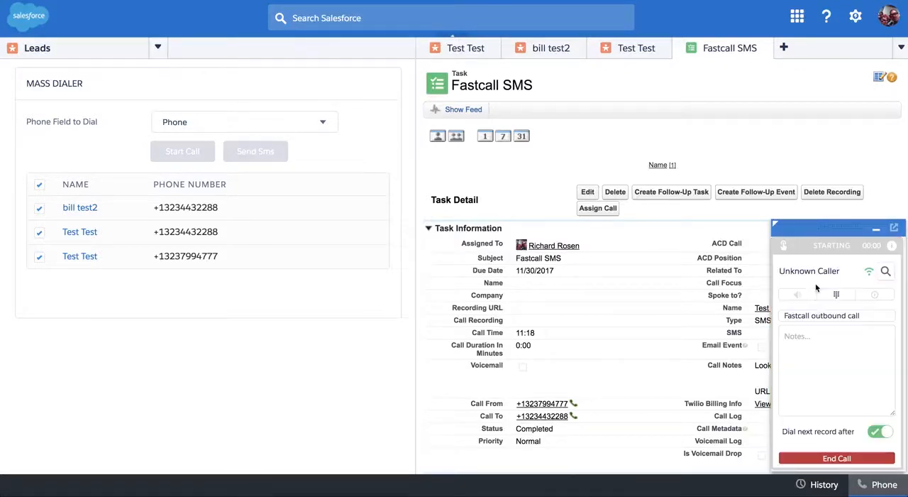
- End the second call and close its task with the call result "Spoke to DM"
{"action": "left_click", "coordinate": [824, 460]}
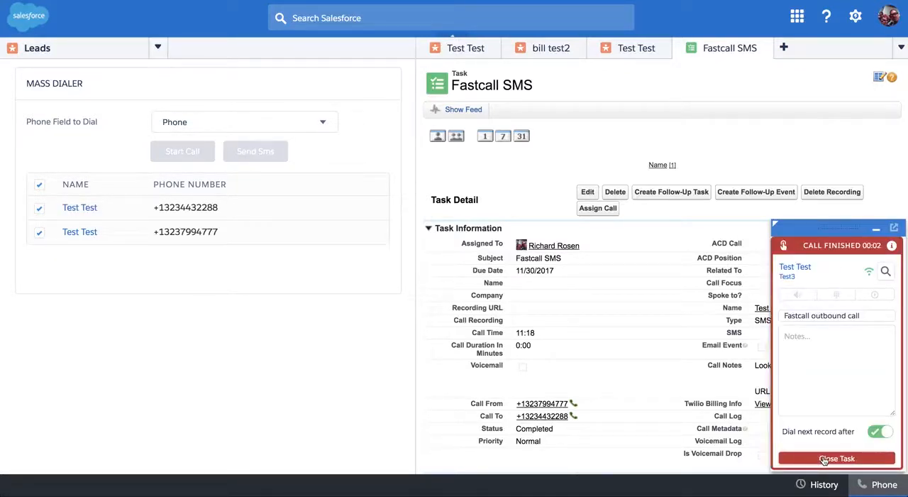
{"action": "left_click", "coordinate": [824, 460]}
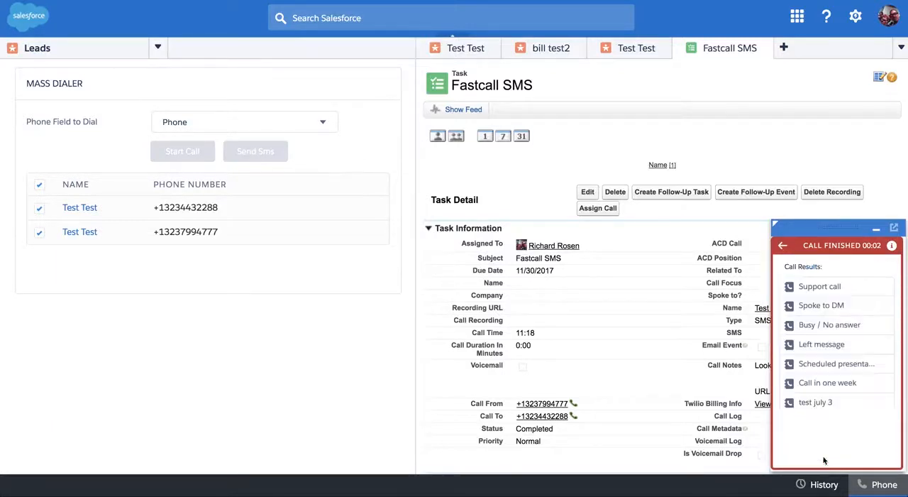
{"action": "left_click", "coordinate": [816, 306]}
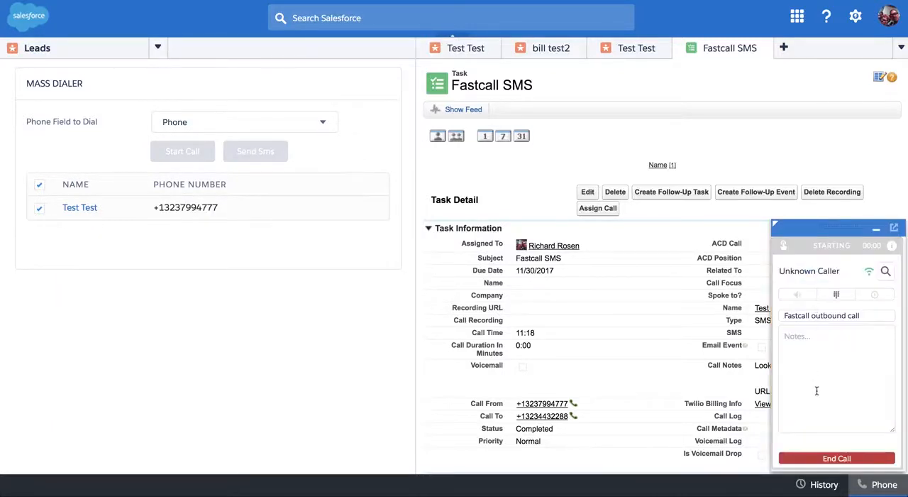
- End the last remaining call and close its task with the call result "Support call"
{"action": "left_click", "coordinate": [834, 458]}
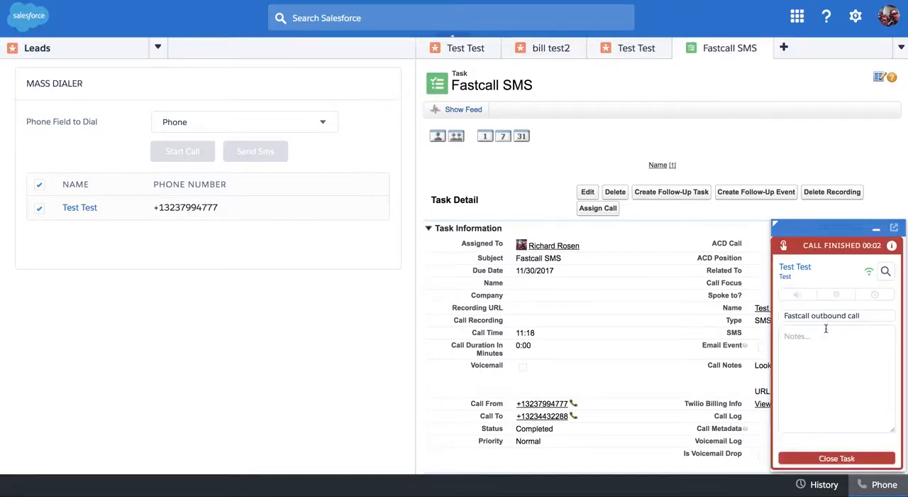
{"action": "left_click", "coordinate": [827, 458]}
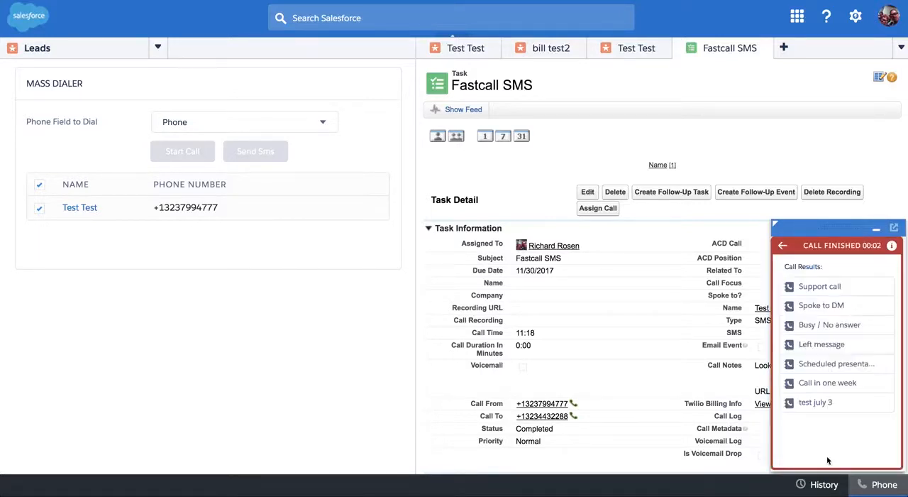
{"action": "left_click", "coordinate": [819, 286]}
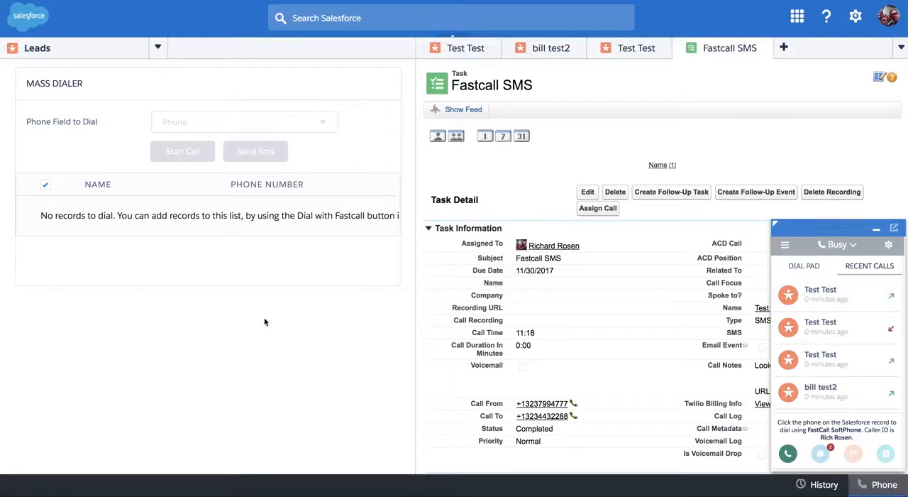